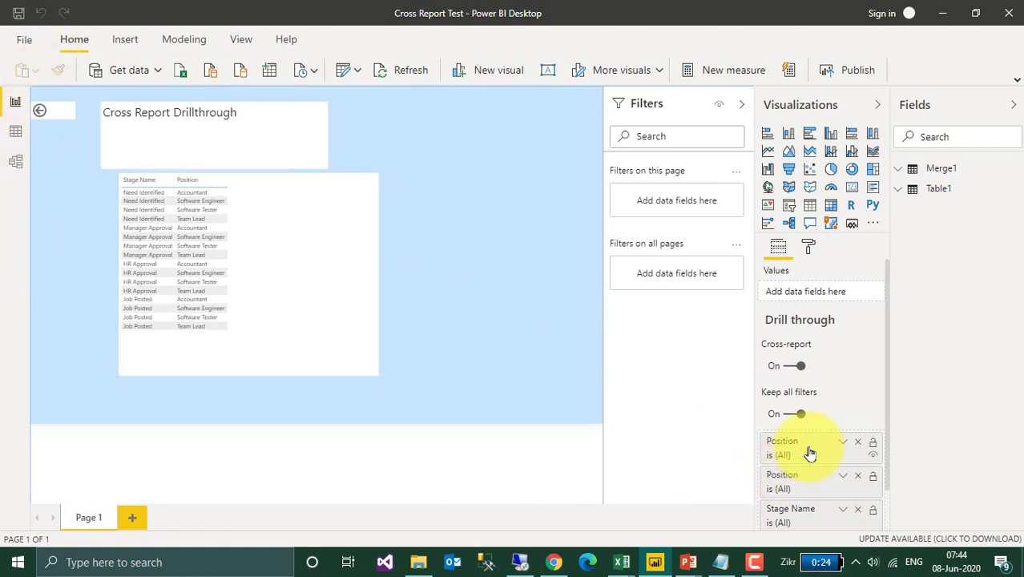
- Scroll to the Drill through section showing Cross-report and Keep all filters switched on
scroll(809, 449, "down", 1)
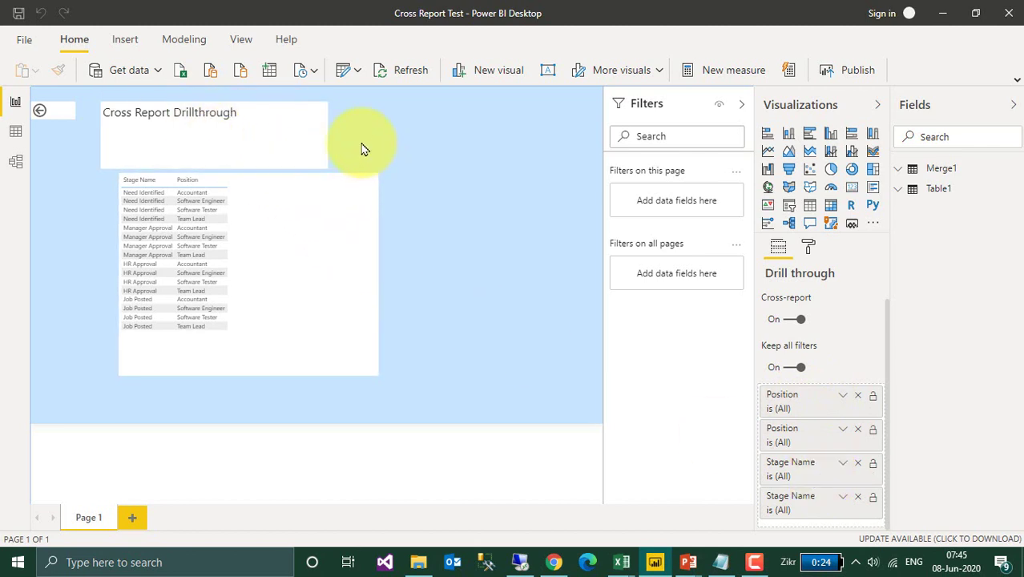
- Enable 'Allow visuals in this report to use drillthrough targets from other reports' in Report settings
left_click(24, 47)
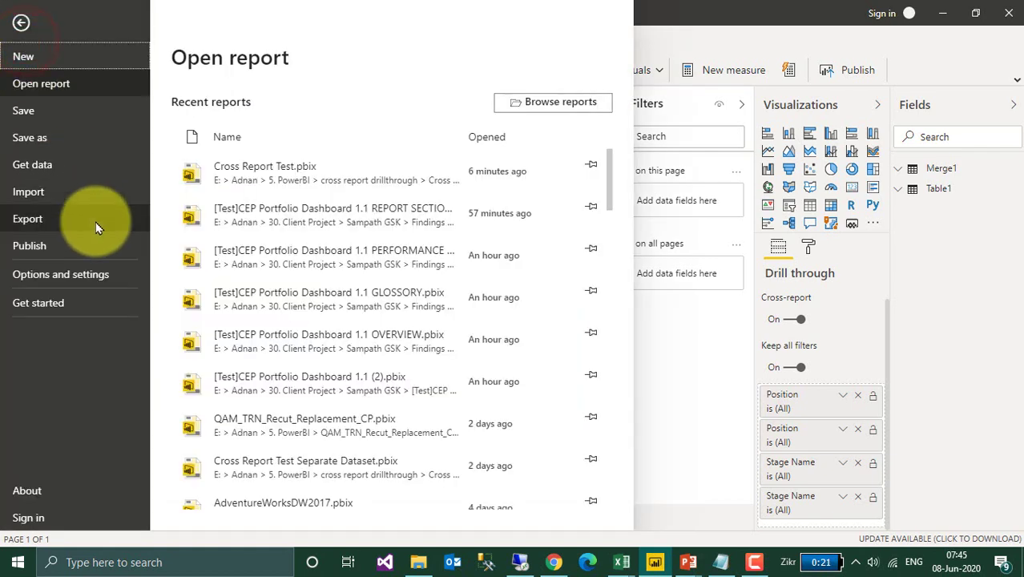
left_click(104, 272)
left_click(288, 98)
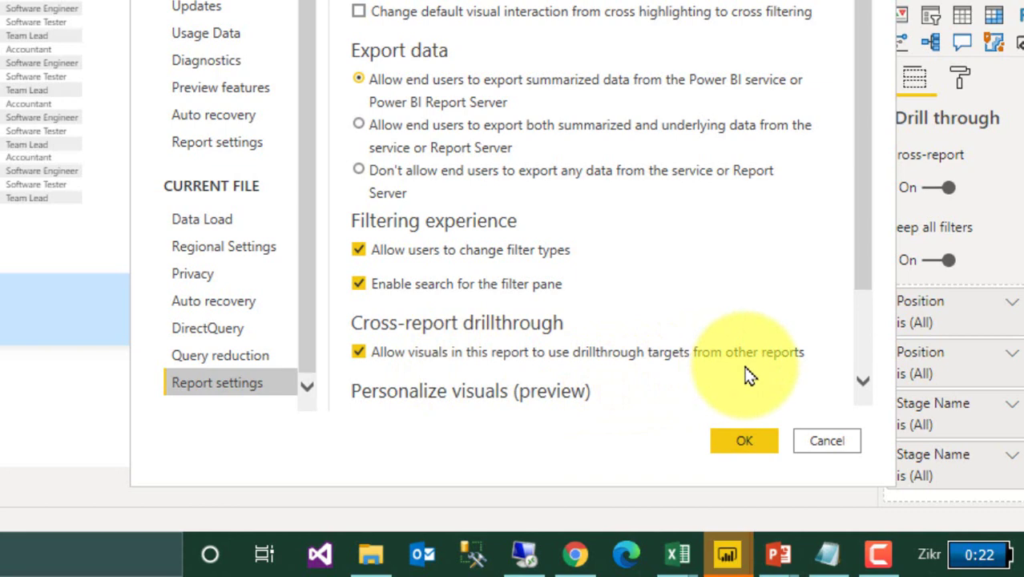
left_click(744, 446)
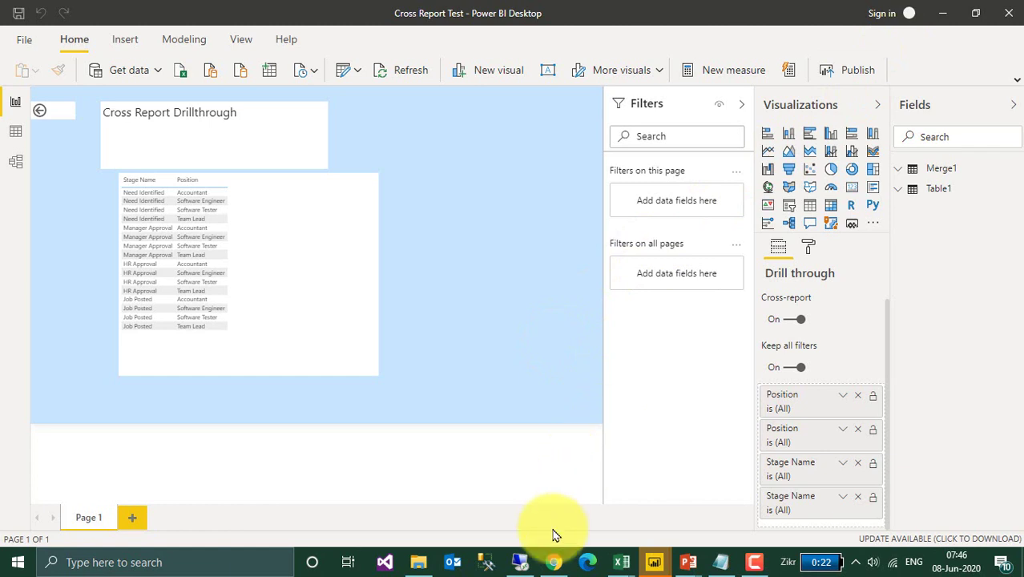
- Open the Cross Report Test report settings in the Power BI Service workspace
left_click(554, 562)
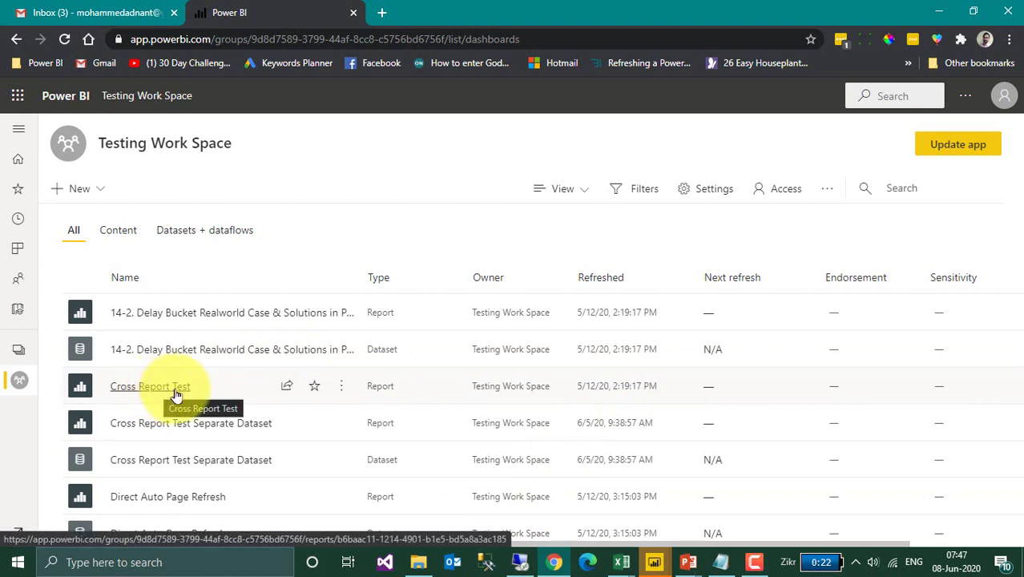
left_click(342, 391)
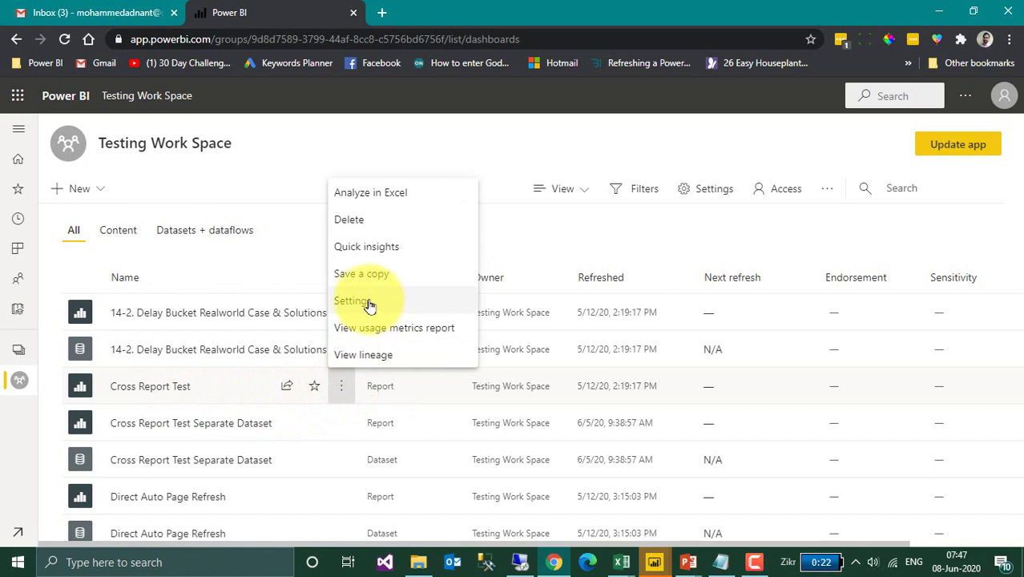
left_click(364, 301)
scroll(1014, 256, "down", 2)
left_click_drag(1014, 257, 1021, 433)
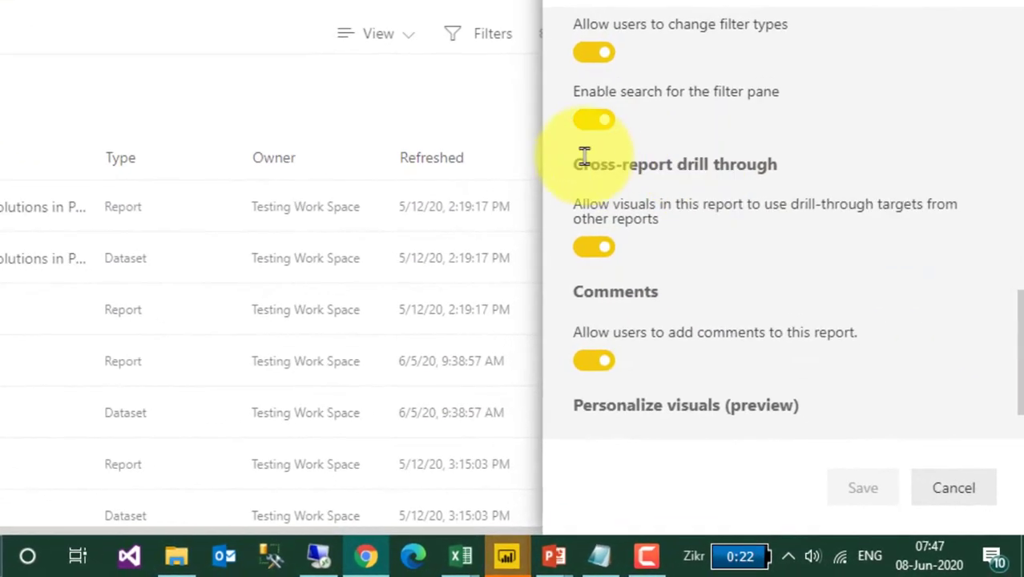
- Confirm the Cross-report drill through setting is on and close the settings panel
left_click_drag(576, 162, 669, 230)
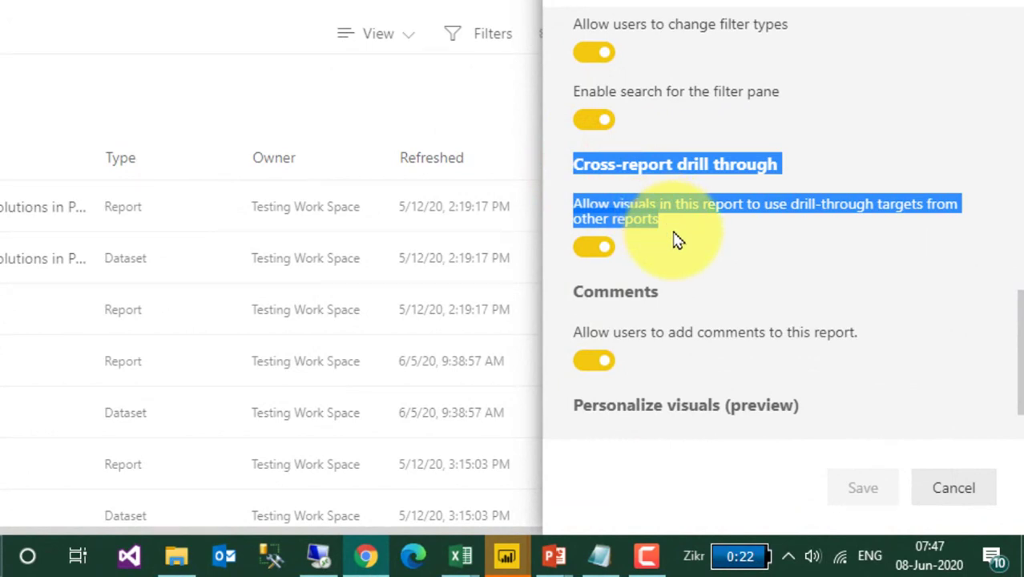
left_click(675, 239)
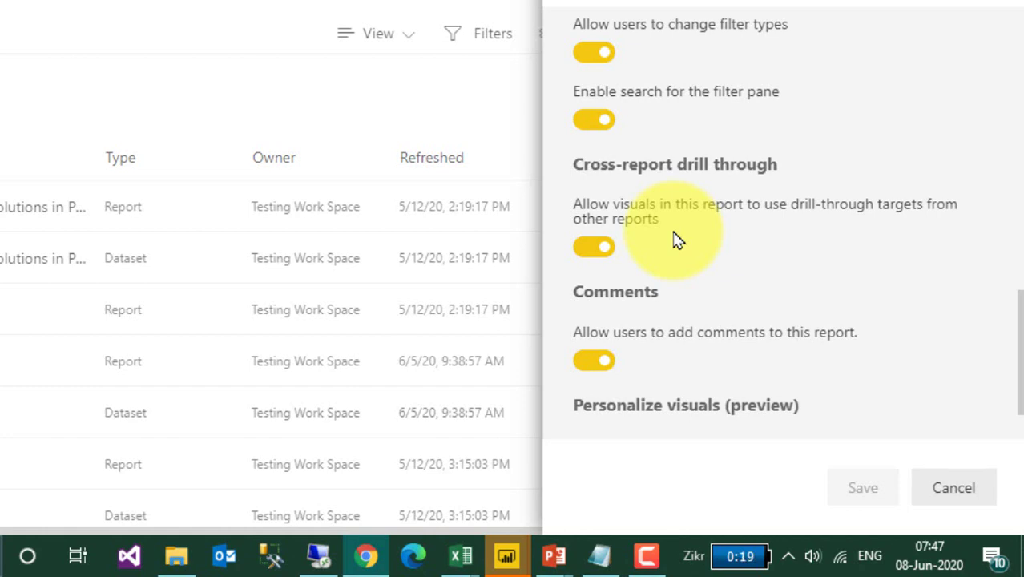
left_click(151, 119)
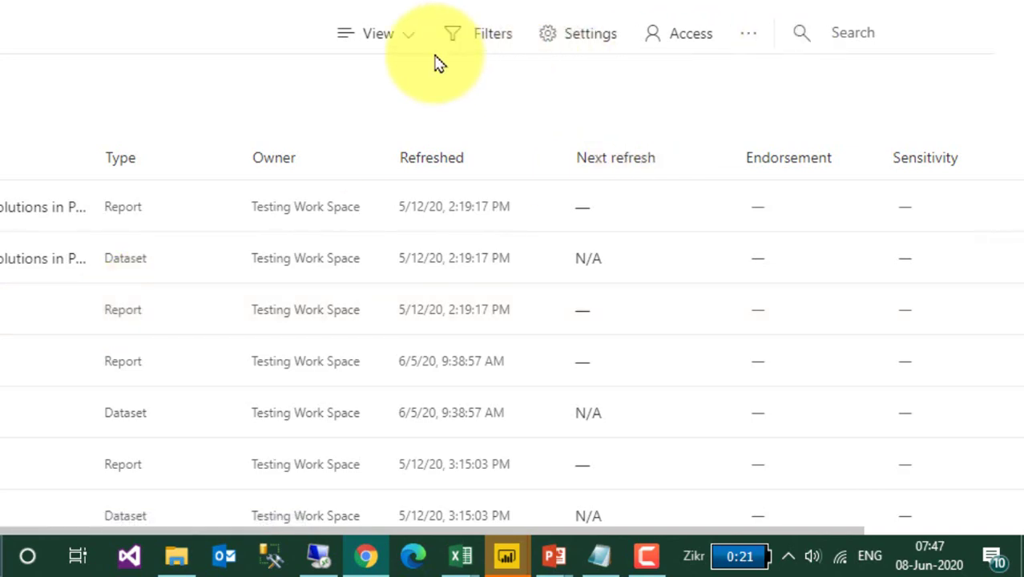
- Switch Testing Work Space to the Lineage view
left_click(394, 36)
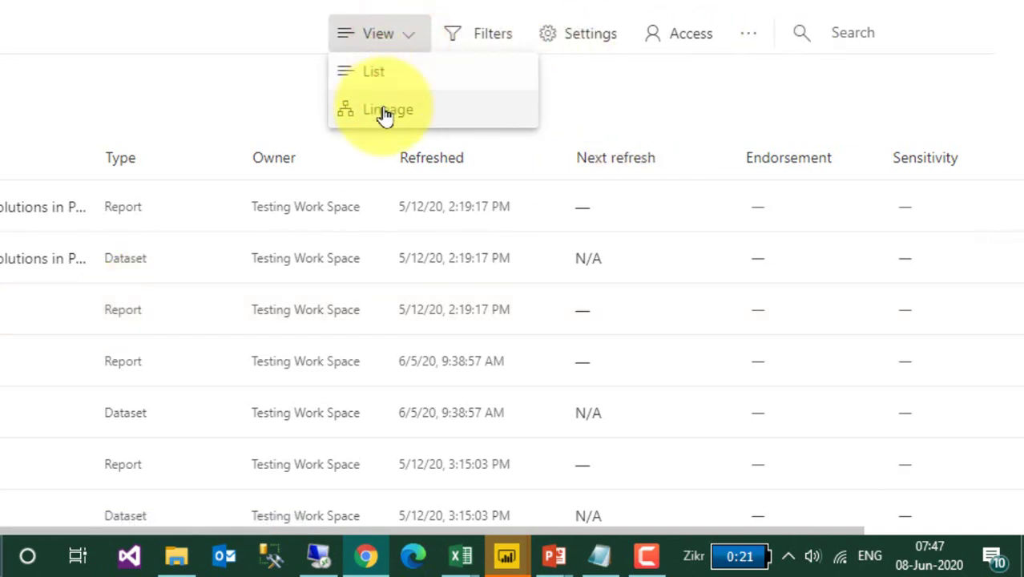
left_click(387, 112)
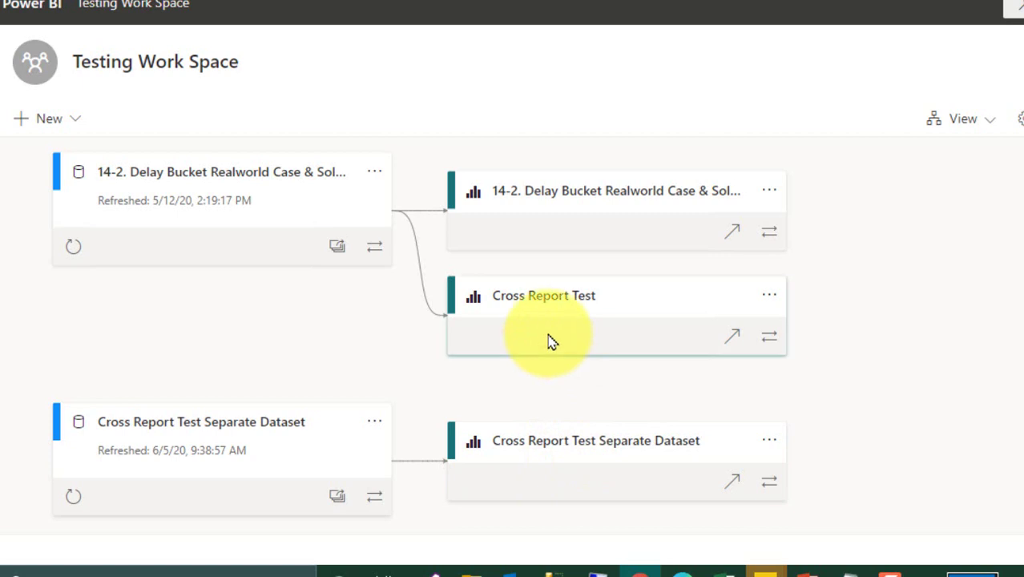
- Open Cross Report Test and drill through from the HR Approval row to Delay BG3
left_click(531, 295)
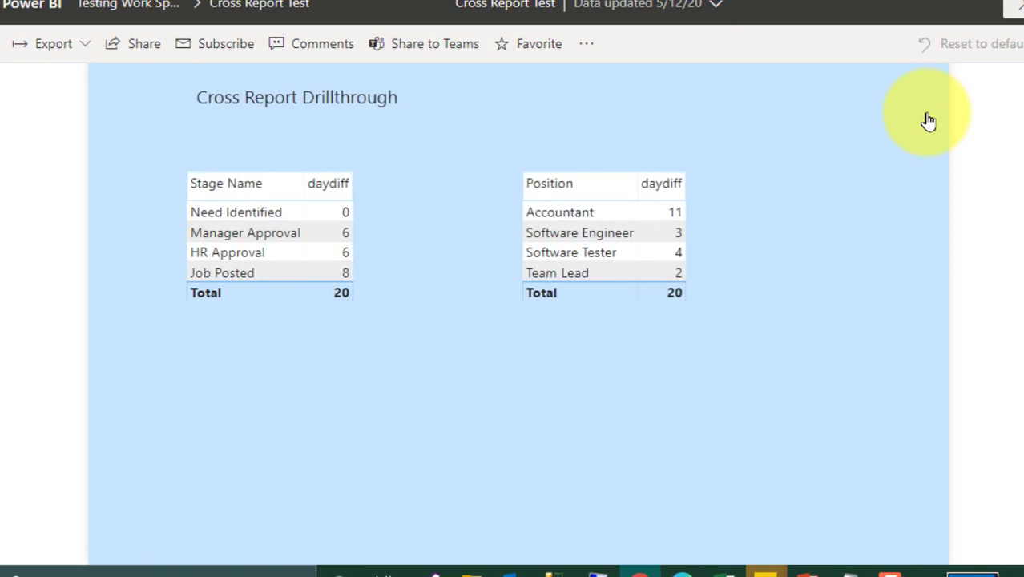
right_click(225, 267)
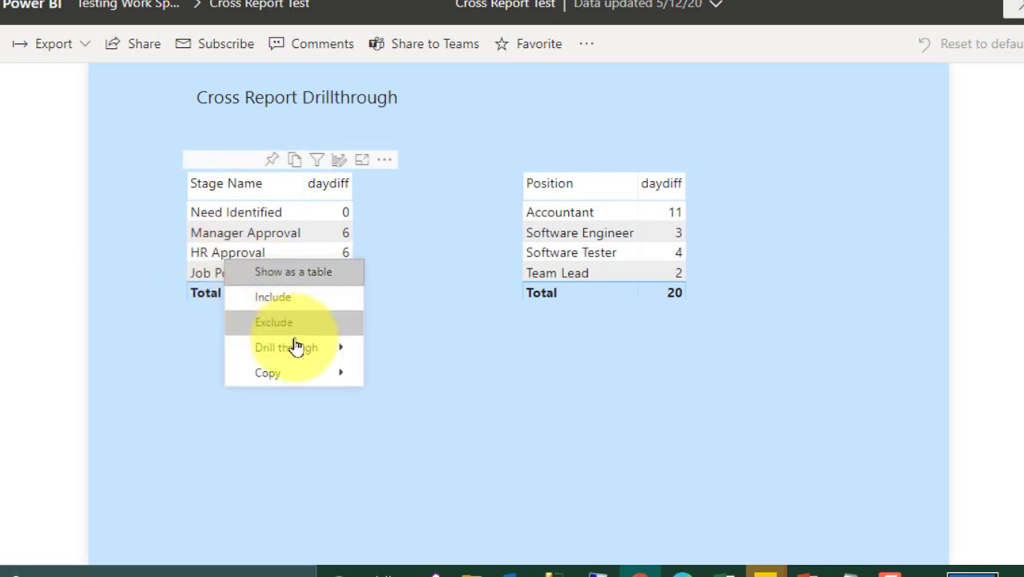
mouse_move(298, 352)
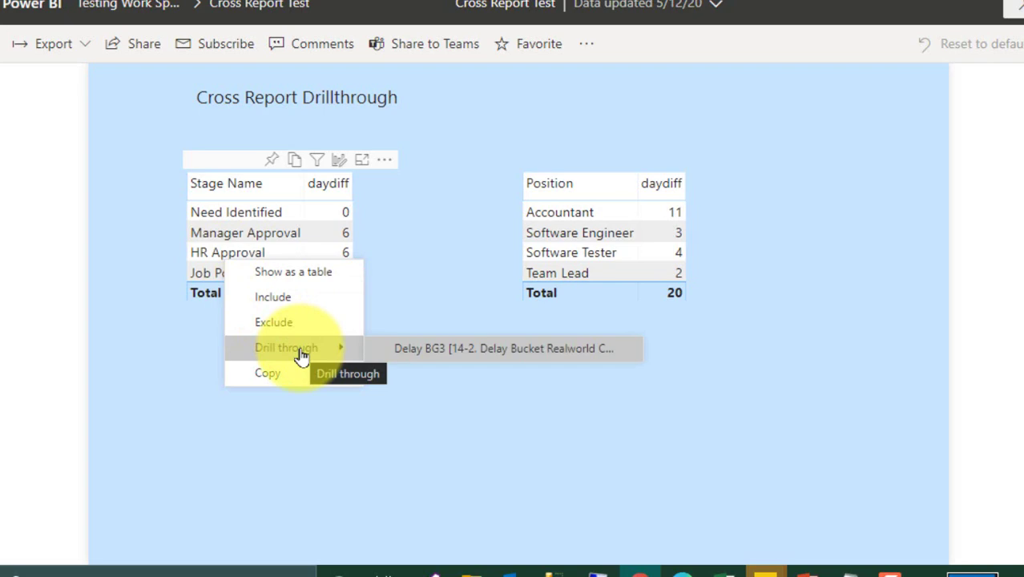
left_click(413, 353)
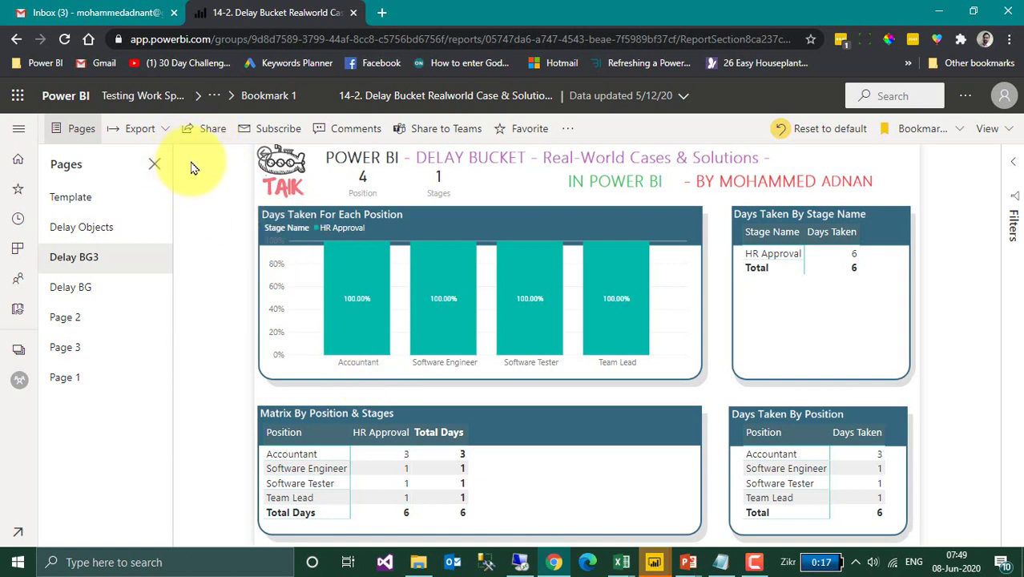
- Drill through from the Software Engineer row to Delay BG3, then go back to lineage view
left_click(16, 40)
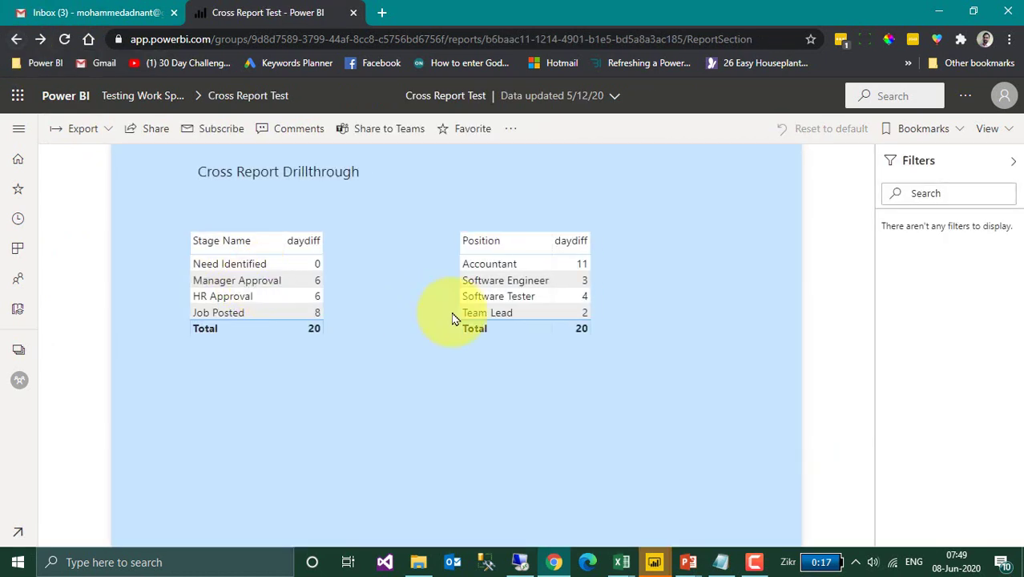
right_click(501, 287)
mouse_move(560, 353)
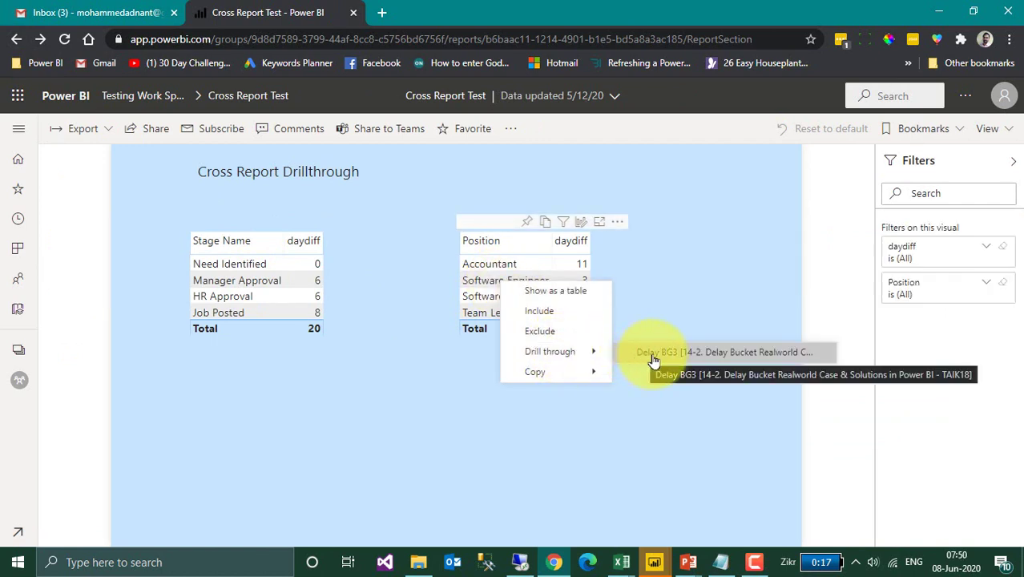
left_click(705, 354)
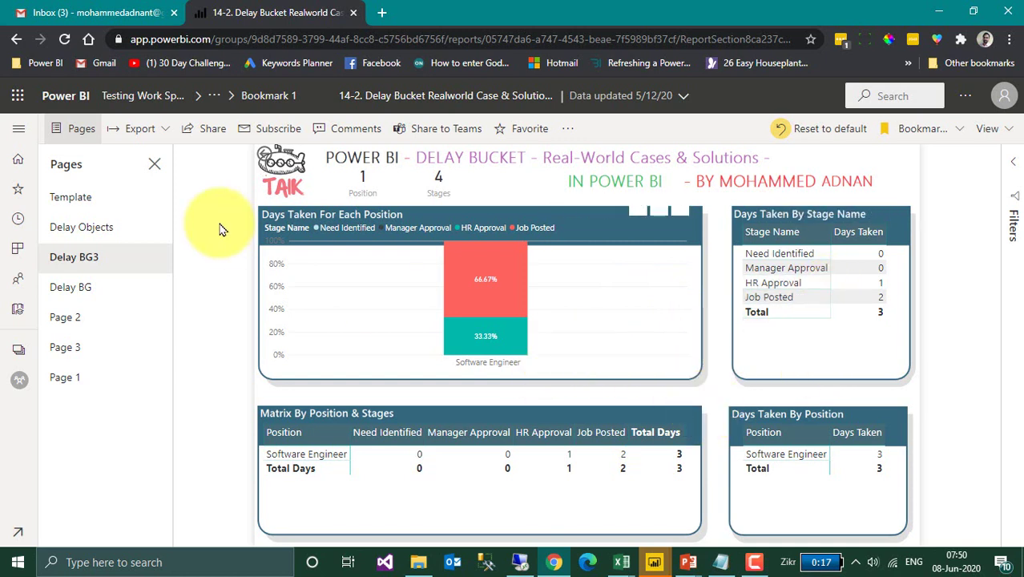
left_click(16, 40)
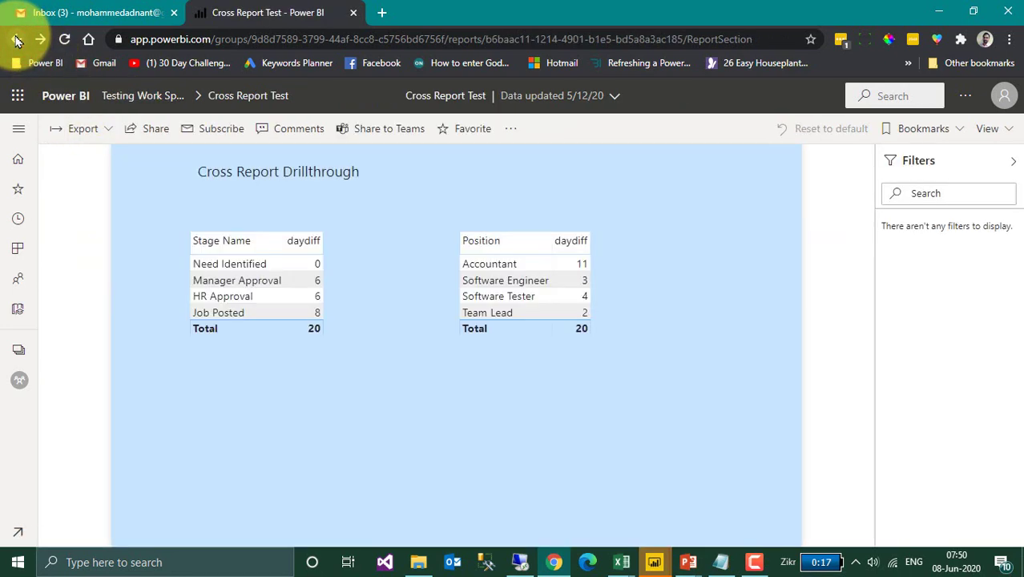
left_click(16, 40)
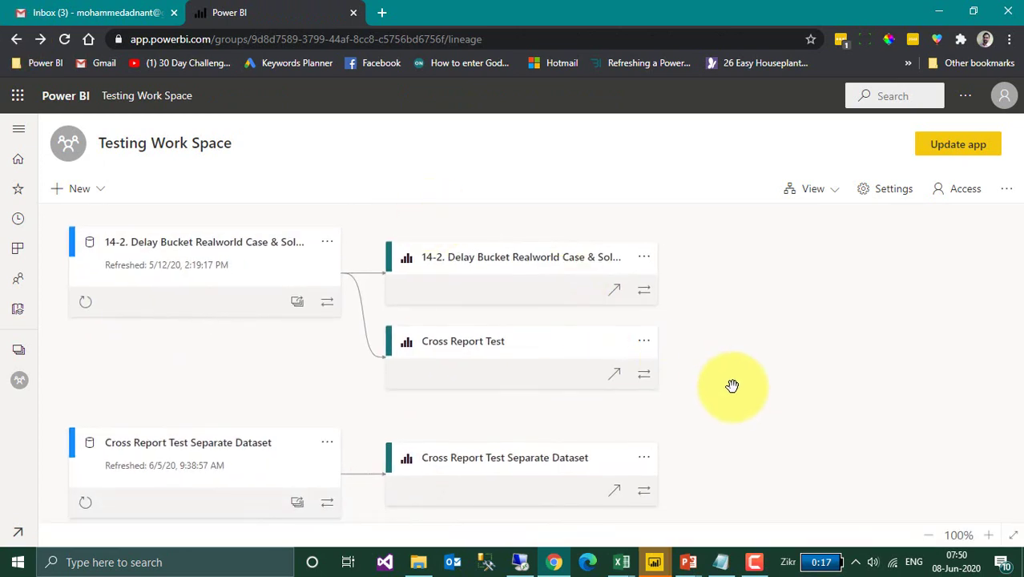
- Verify Separate Dataset's Cross-report drill through setting is on, close settings, and open the report
left_click(729, 374)
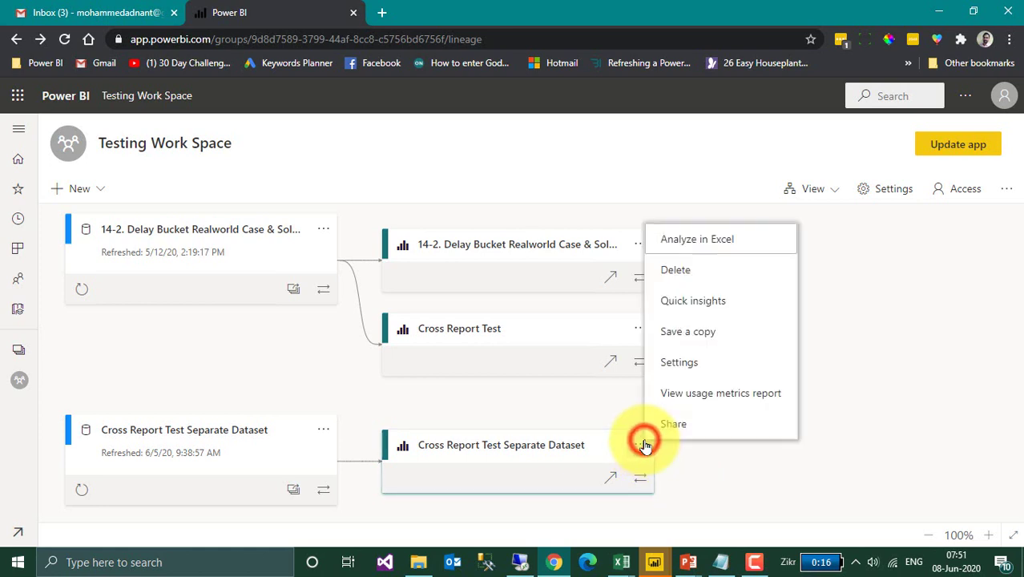
left_click(691, 362)
scroll(1016, 380, "down", 5)
left_click_drag(1016, 381, 1016, 450)
left_click_drag(703, 230, 763, 269)
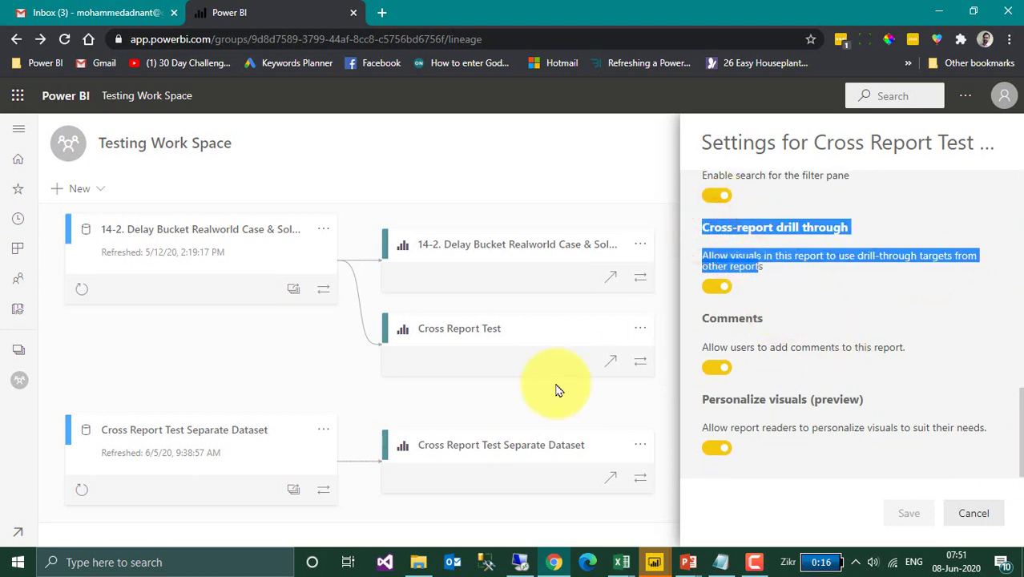
left_click(526, 451)
left_click(532, 446)
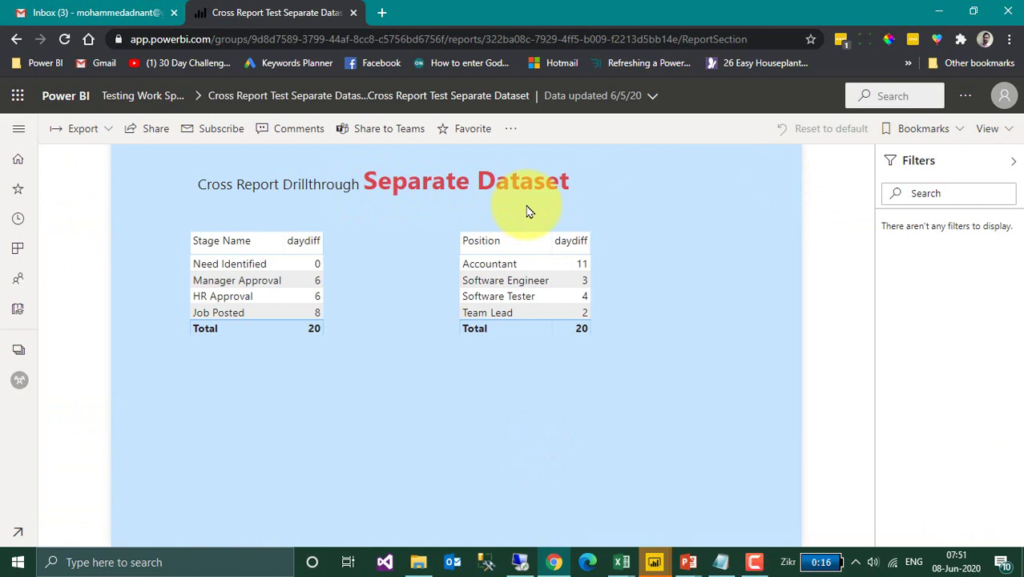
- Drill through from the Software Tester row to the Delay BG3 page
right_click(495, 299)
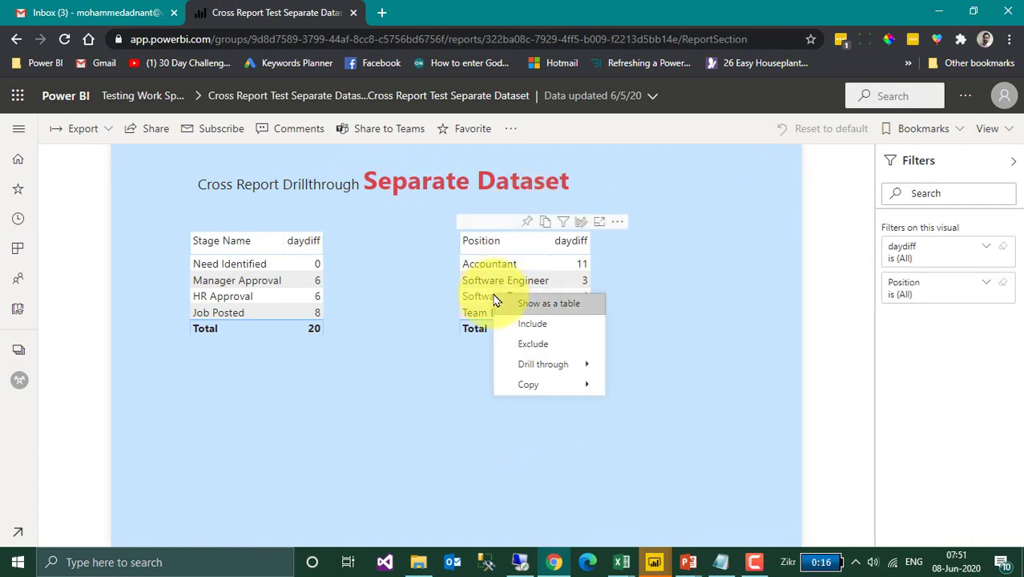
mouse_move(580, 368)
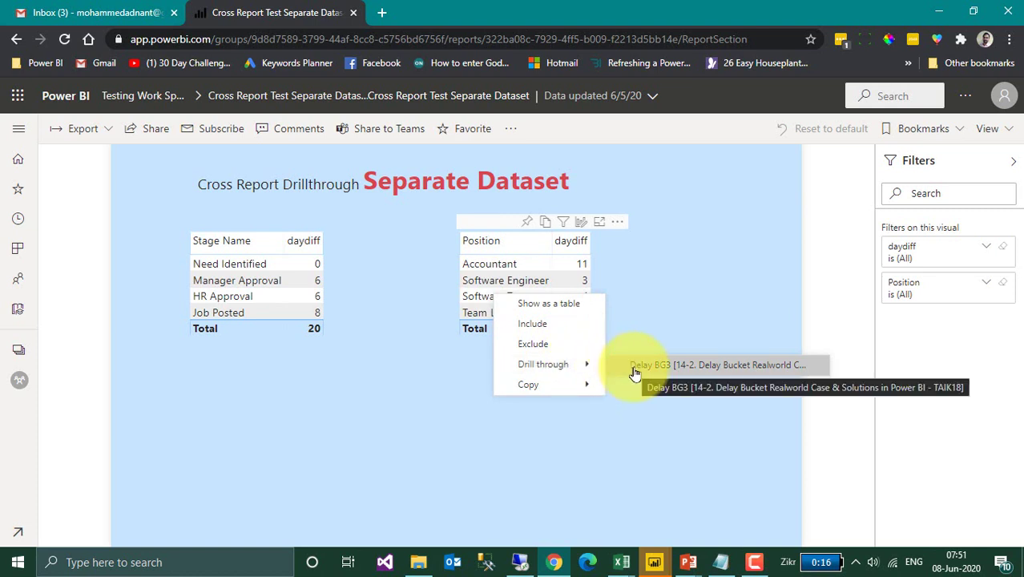
left_click(681, 371)
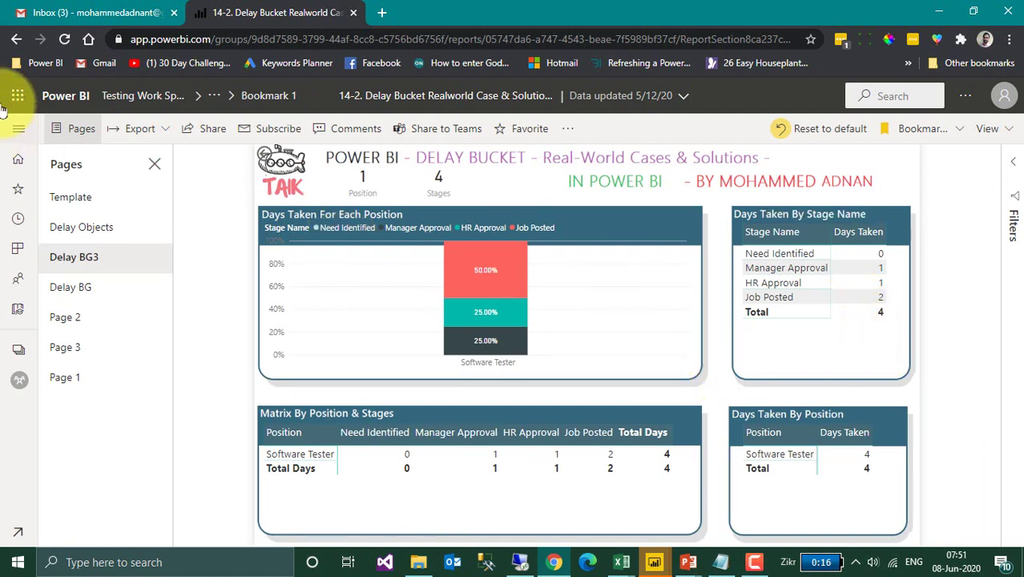
- Return to the Separate Dataset report and drill through from Accountant to Delay BG3
left_click(17, 37)
right_click(497, 270)
mouse_move(587, 337)
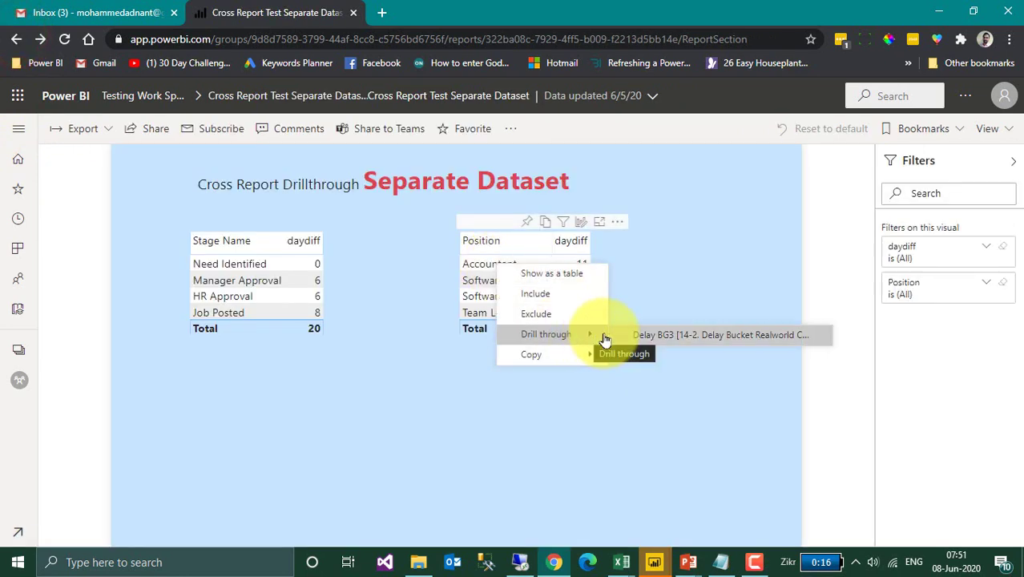
left_click(645, 337)
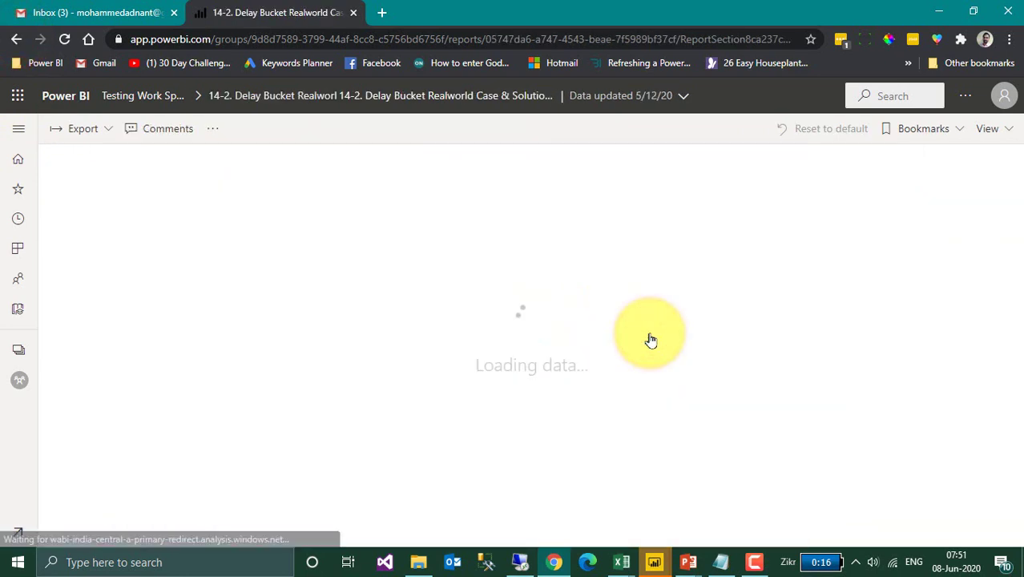